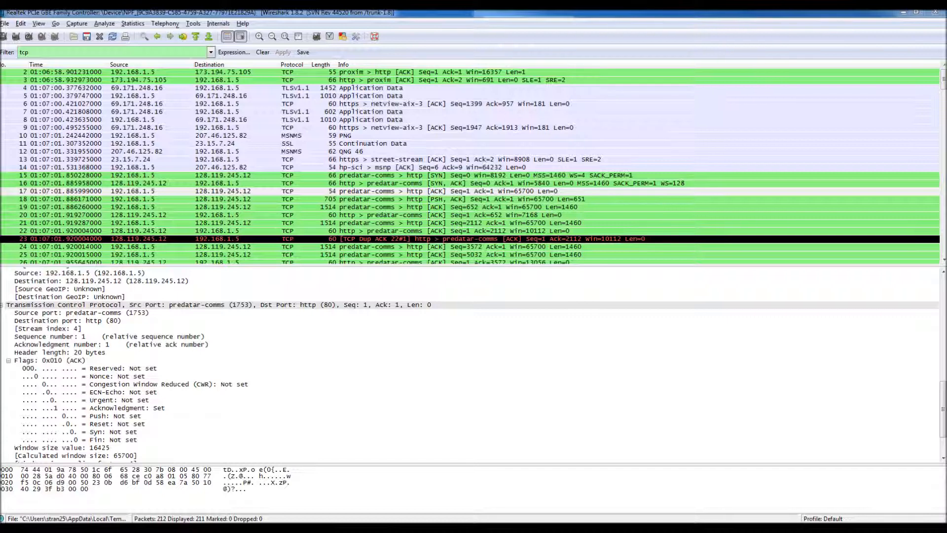
# Plot the Round Trip Time graph for packet 17's TCP stream and place the graph and control windows side by side.
pyautogui.click(422, 194)
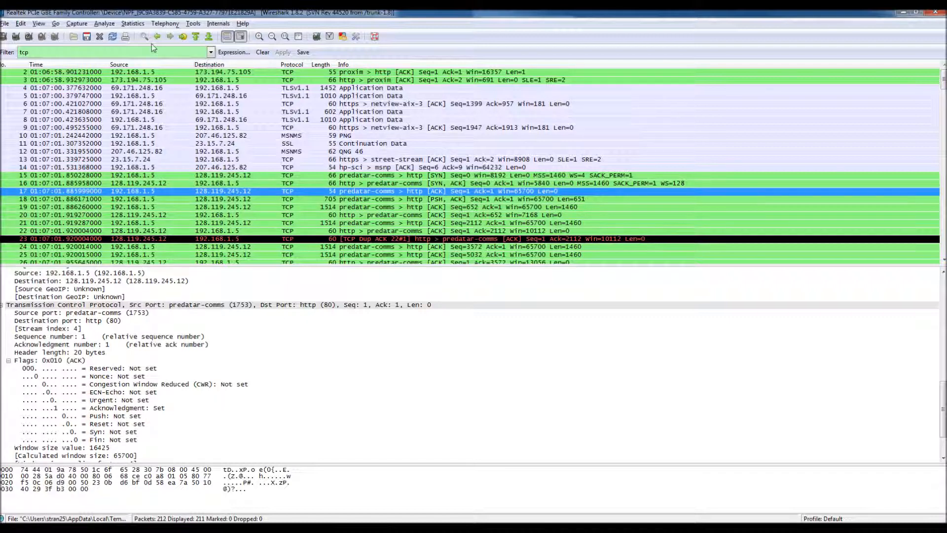
pyautogui.click(133, 25)
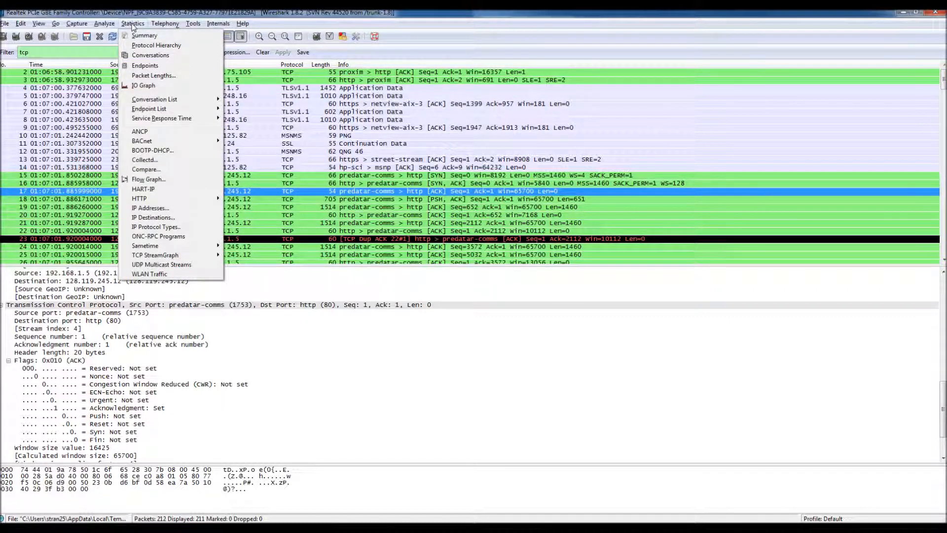
pyautogui.moveTo(178, 257)
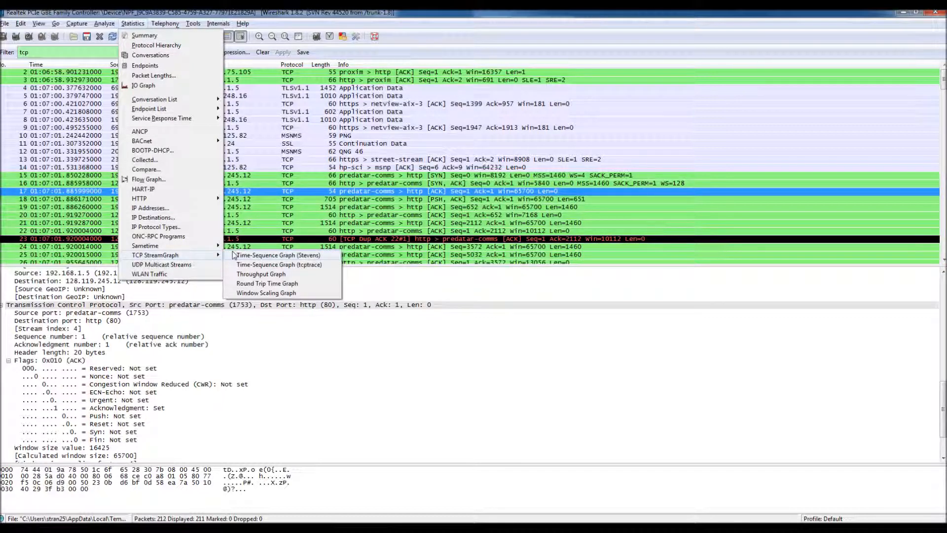
pyautogui.click(255, 284)
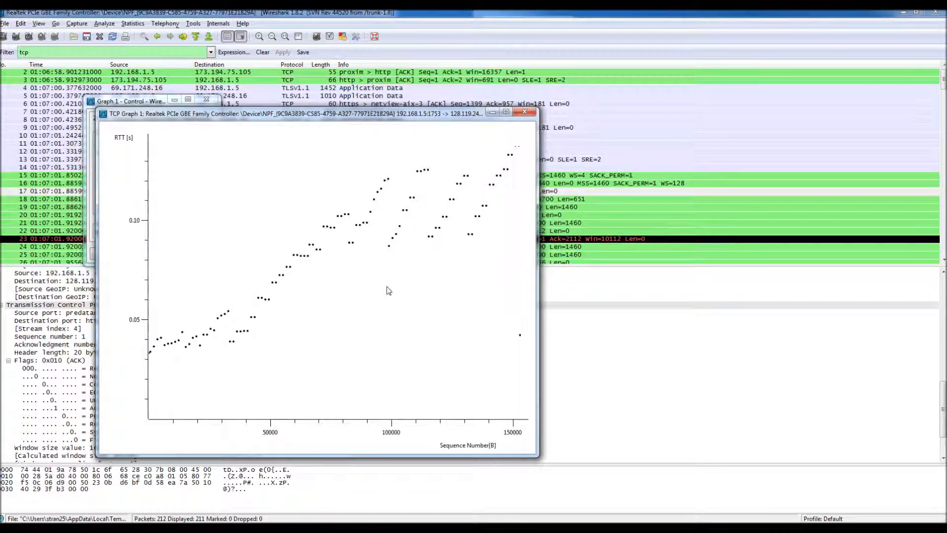
pyautogui.moveTo(243, 114); pyautogui.dragTo(438, 133)
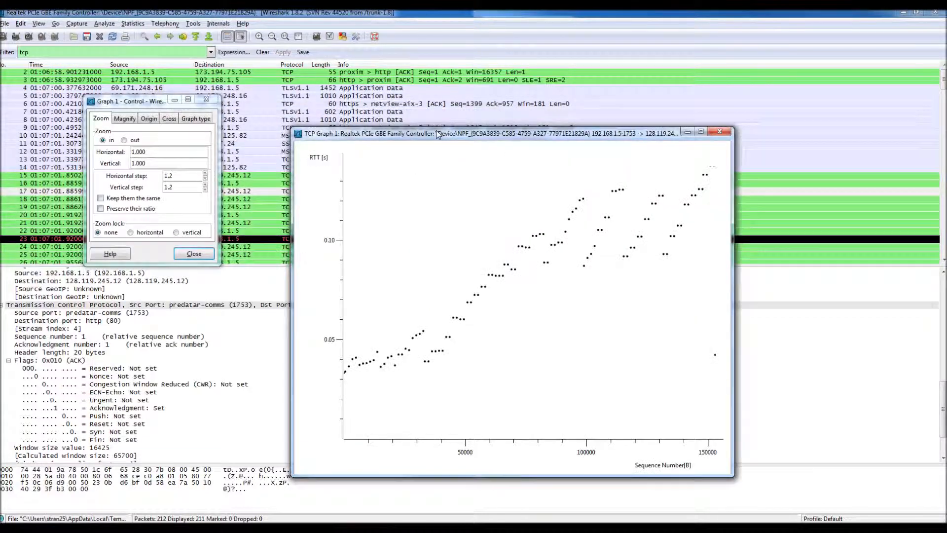
pyautogui.moveTo(154, 102); pyautogui.dragTo(172, 134)
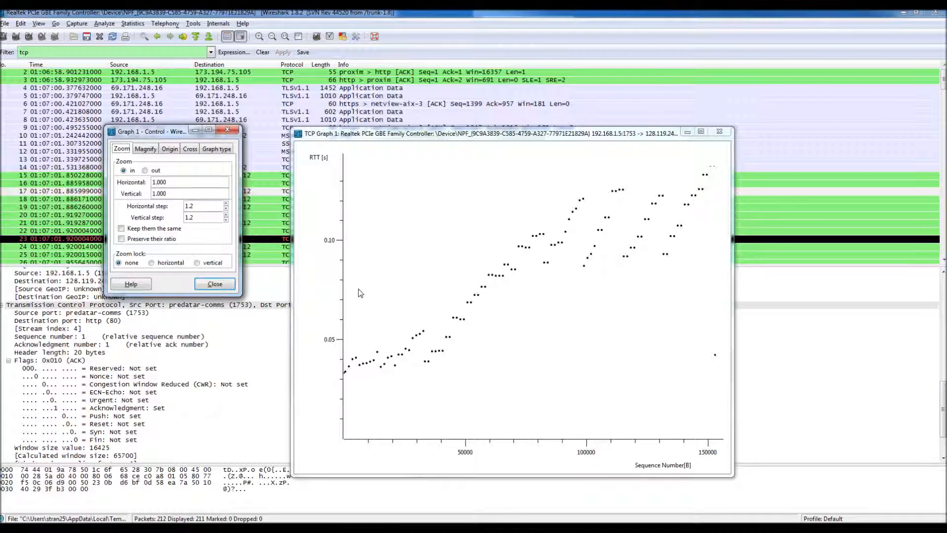
# Bring the Round Trip Time graph back to the front and close it.
pyautogui.click(134, 24)
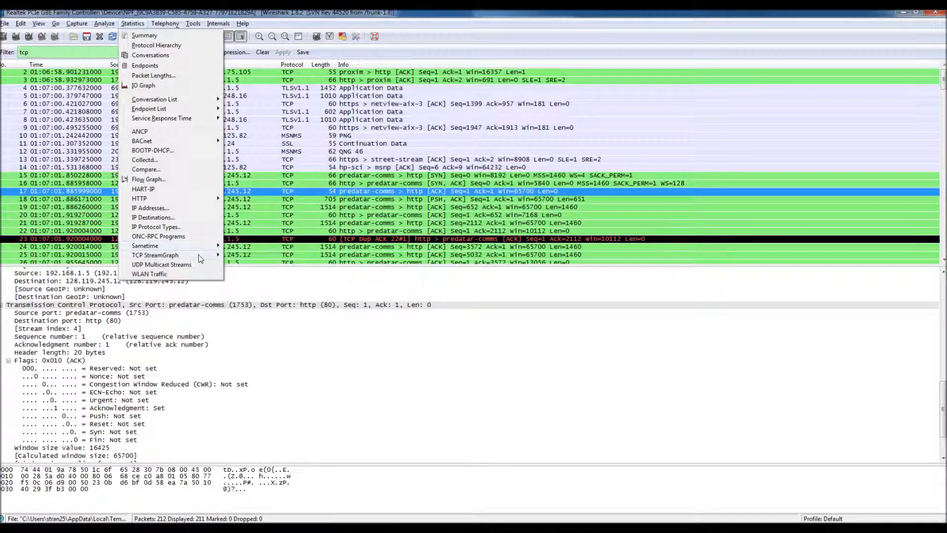
pyautogui.moveTo(199, 258)
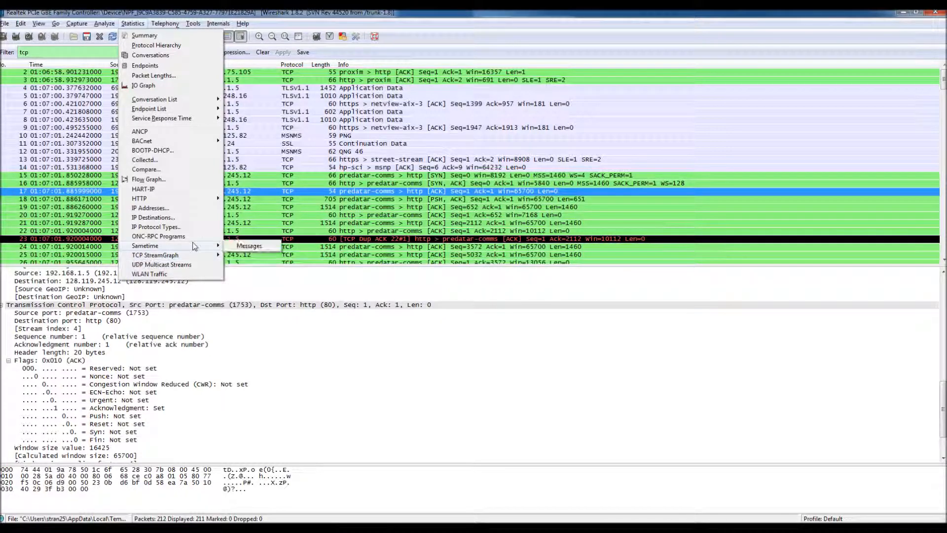
pyautogui.moveTo(194, 202)
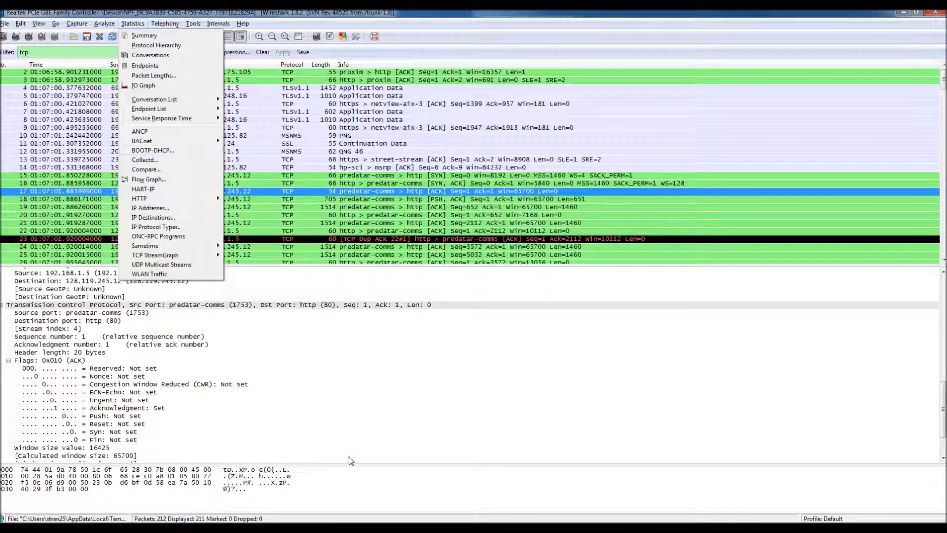
pyautogui.moveTo(378, 528)
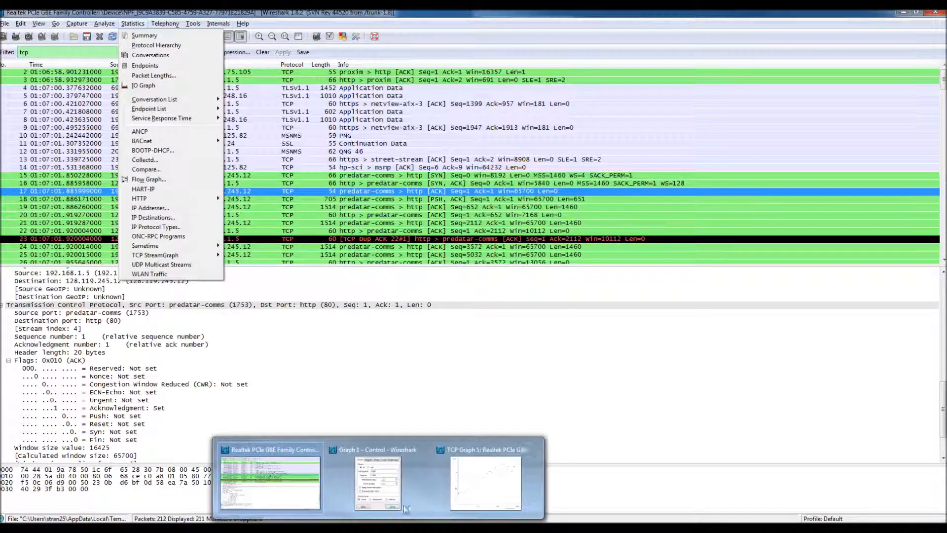
pyautogui.click(486, 456)
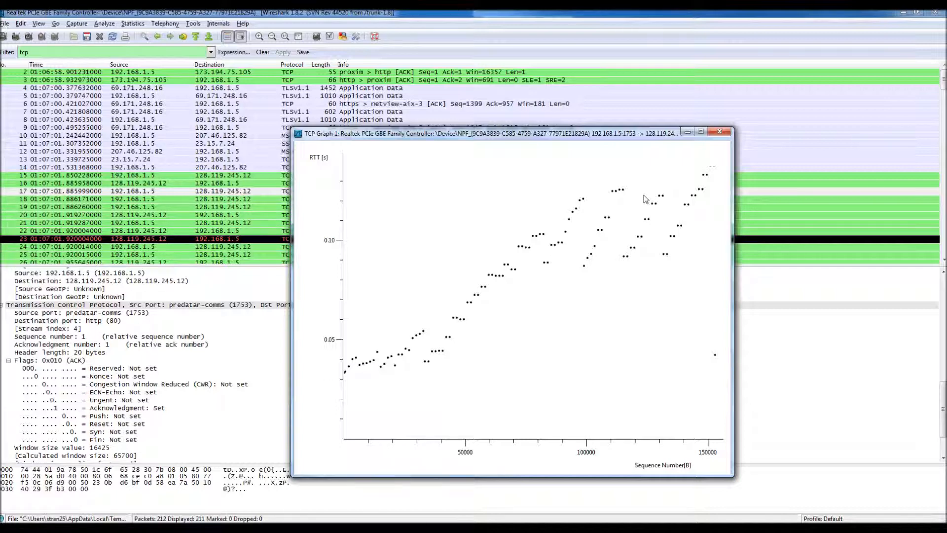
pyautogui.click(719, 132)
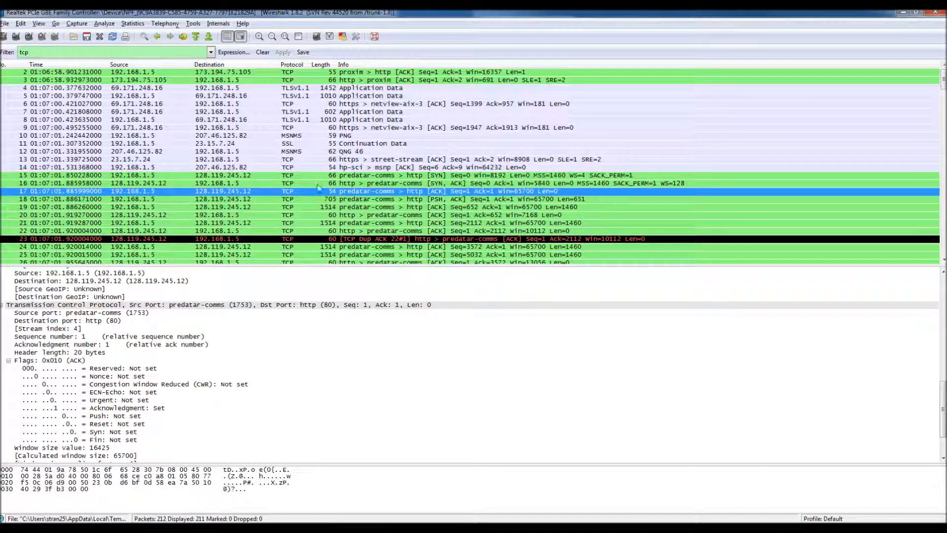
# Examine the TCP and IPv4 header fields of packet 13, including its total length.
pyautogui.click(299, 162)
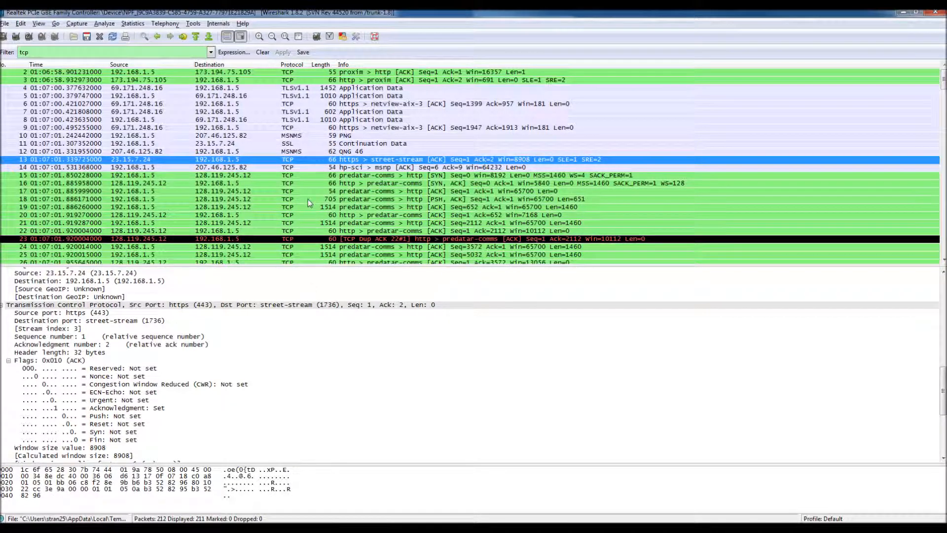
pyautogui.scroll(-2, 269, 356)
pyautogui.scroll(-3, 268, 356)
pyautogui.scroll(7, 210, 356)
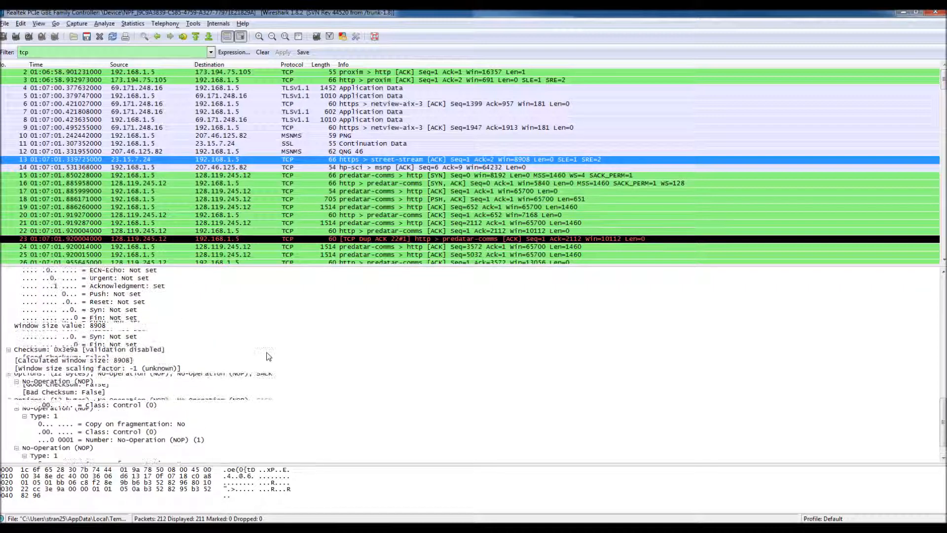
pyautogui.scroll(2, 211, 356)
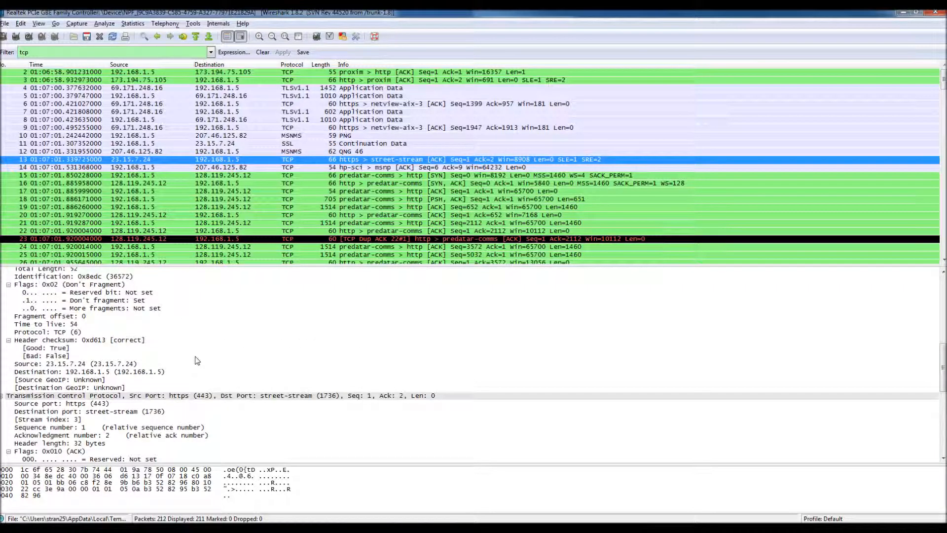
pyautogui.scroll(1, 197, 361)
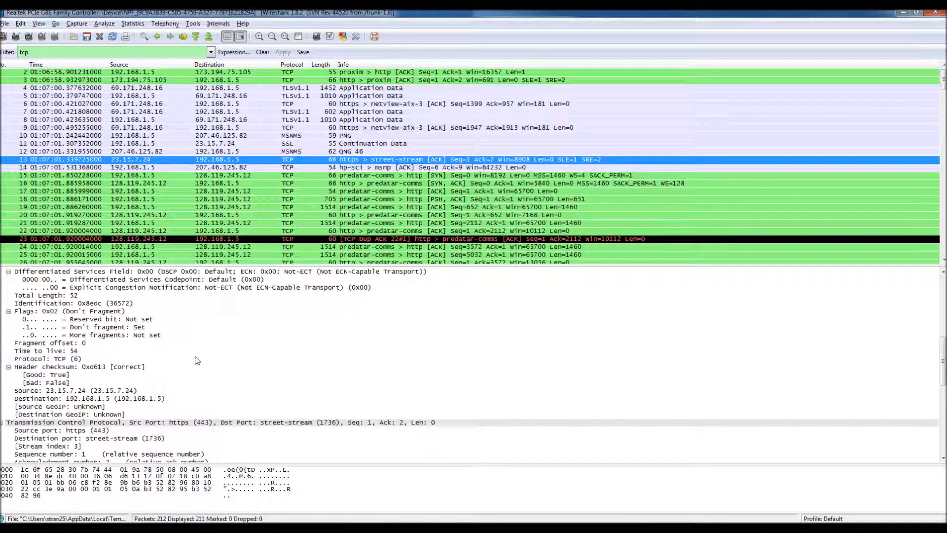
pyautogui.scroll(1, 72, 299)
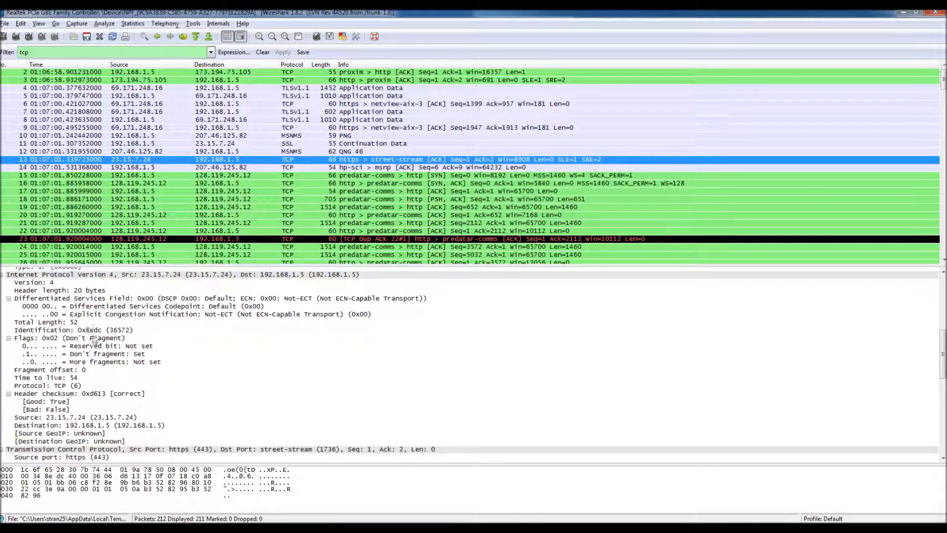
# Step through packets 14 to 20 one by one to compare their IPv4 header fields.
pyautogui.click(255, 168)
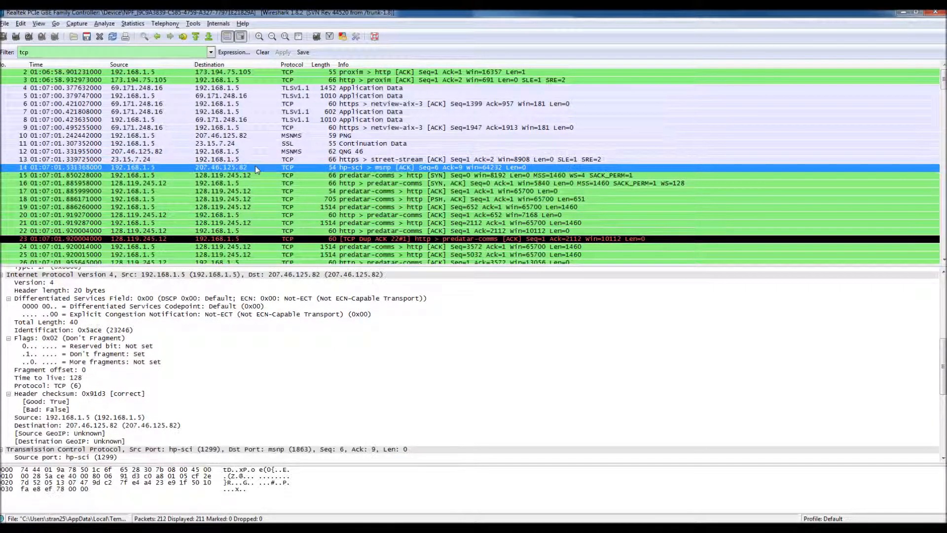
pyautogui.click(262, 175)
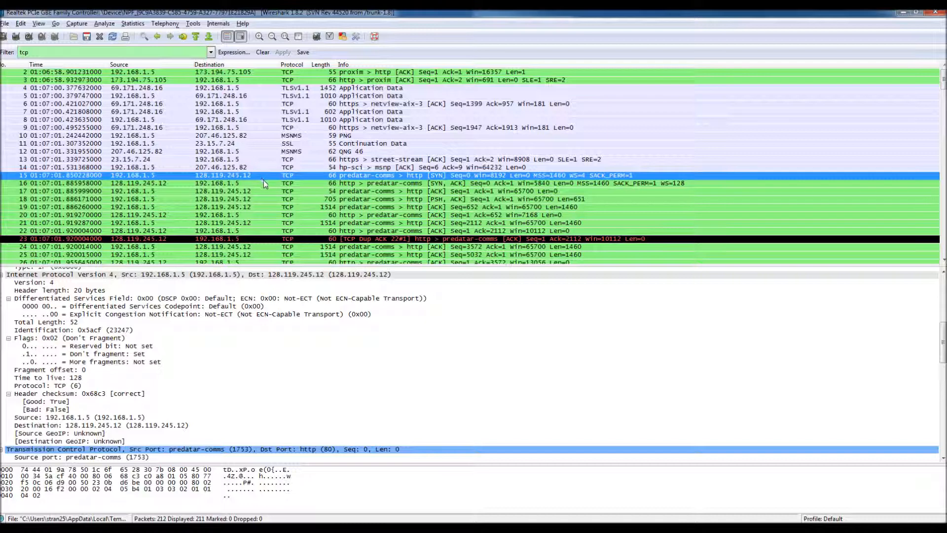
pyautogui.click(265, 182)
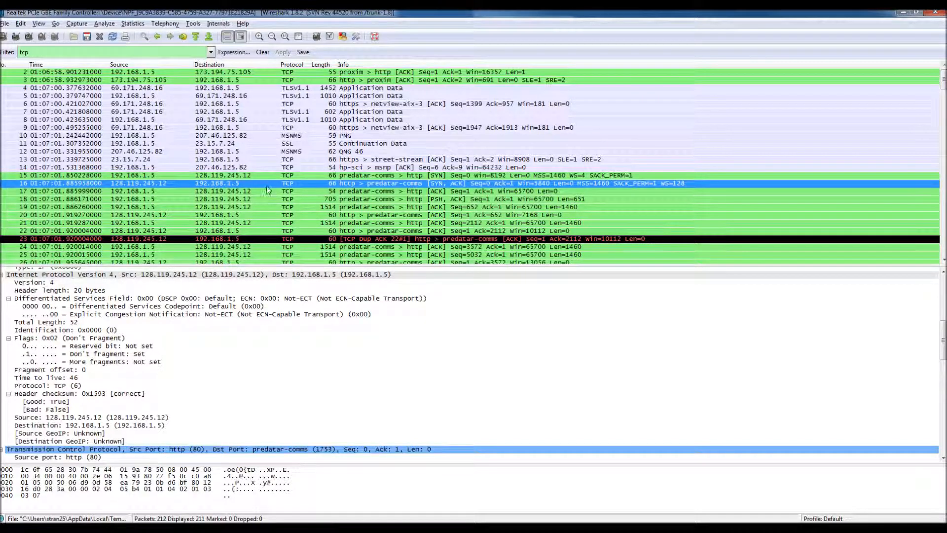
pyautogui.click(268, 190)
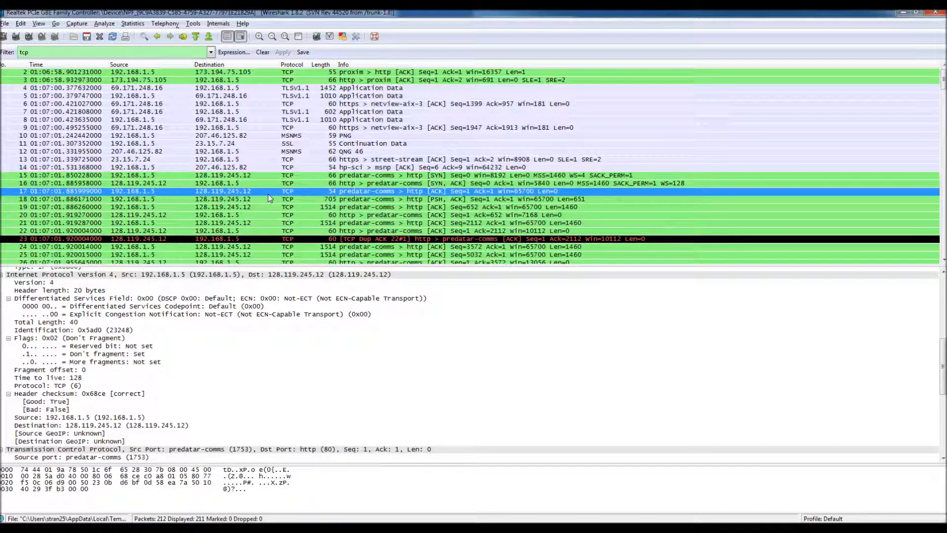
pyautogui.click(269, 199)
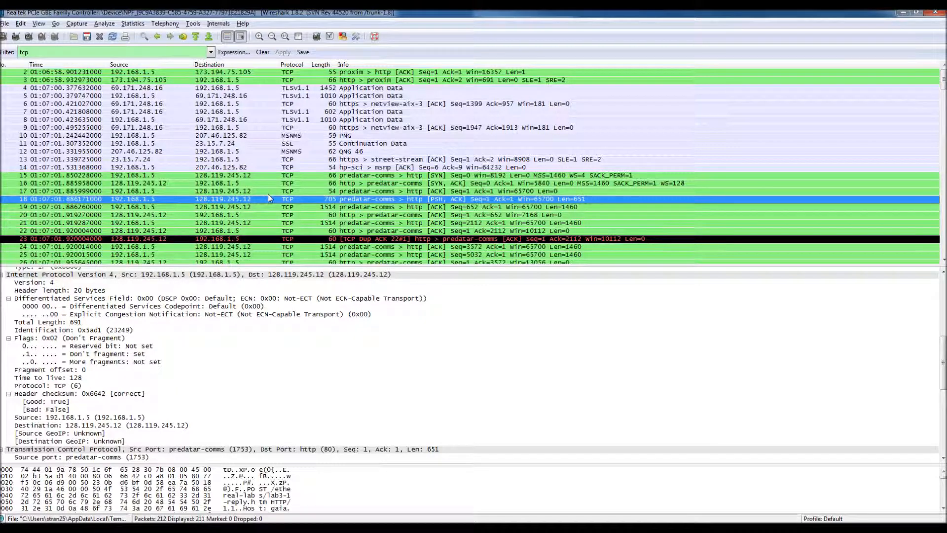
pyautogui.press('Down')
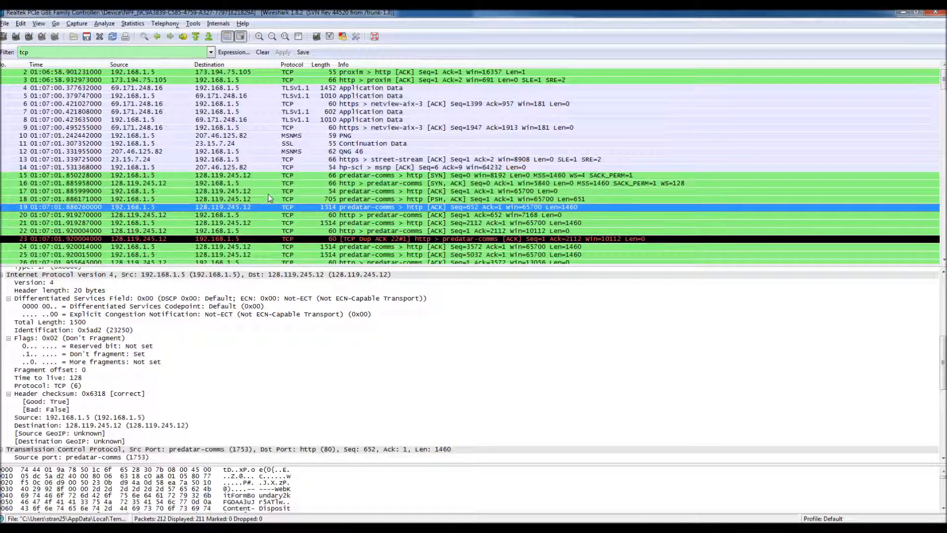
pyautogui.press('Down')
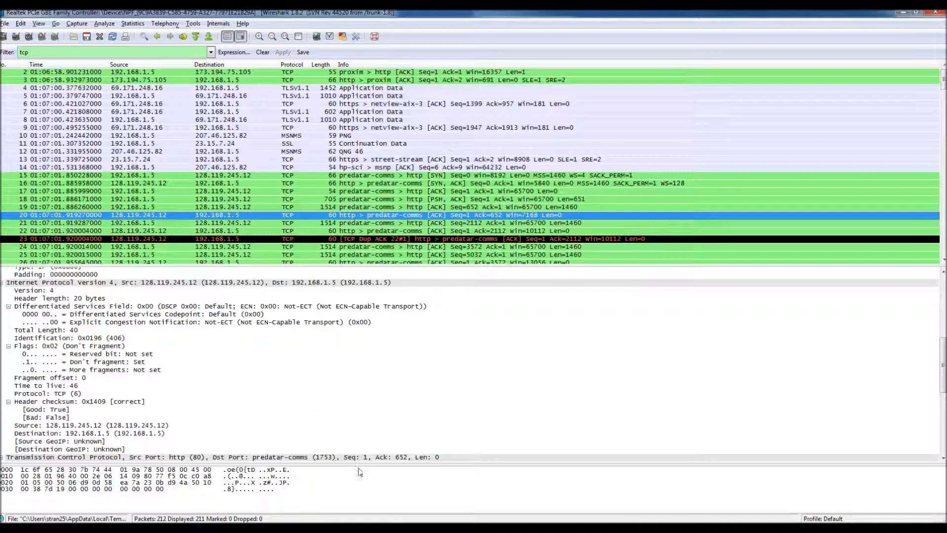
# Check the window size value and calculated window size in packet 20's TCP details.
pyautogui.click(412, 528)
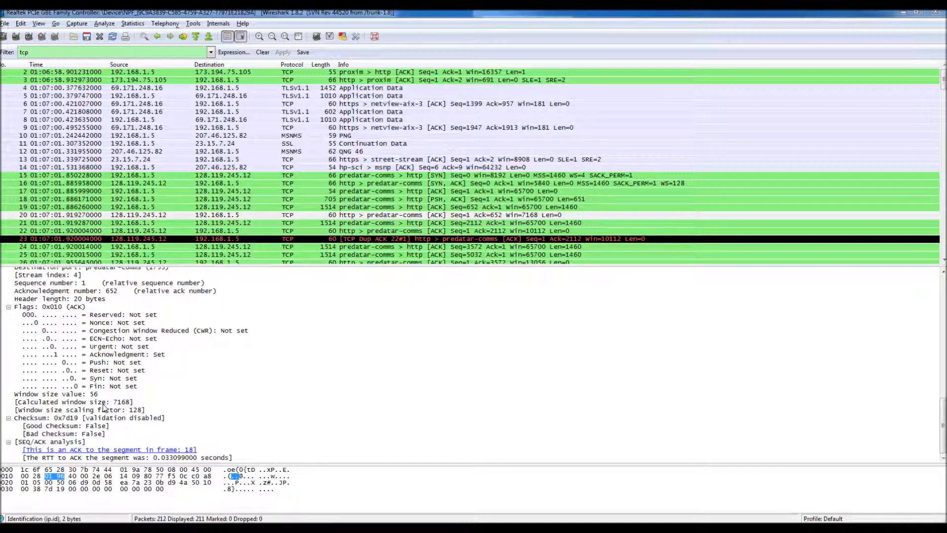
pyautogui.click(117, 403)
pyautogui.click(115, 394)
pyautogui.click(118, 403)
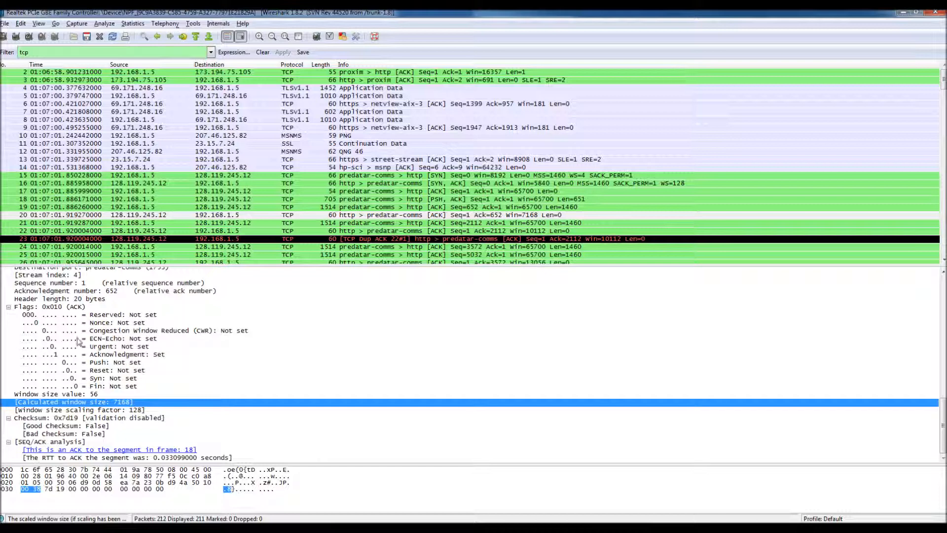
# Inspect the SEQ/ACK analysis of duplicate ACK packet 23 and compare it with packet 24.
pyautogui.click(314, 239)
pyautogui.scroll(-2, 240, 397)
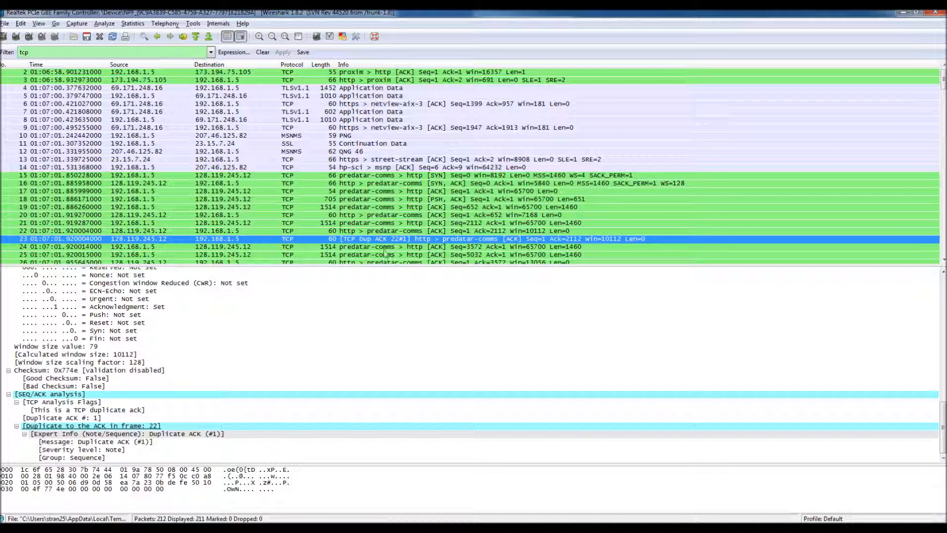
pyautogui.click(339, 250)
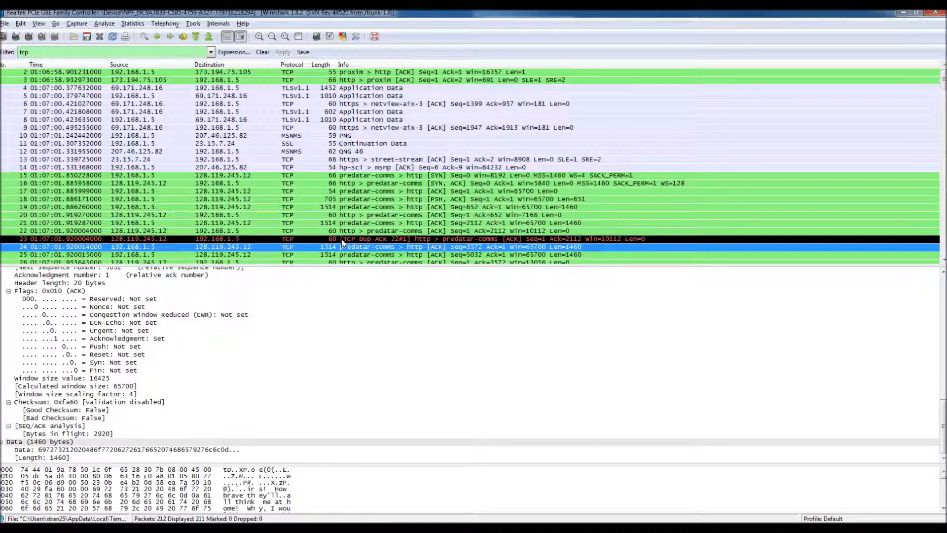
pyautogui.click(343, 241)
pyautogui.click(302, 248)
pyautogui.click(281, 239)
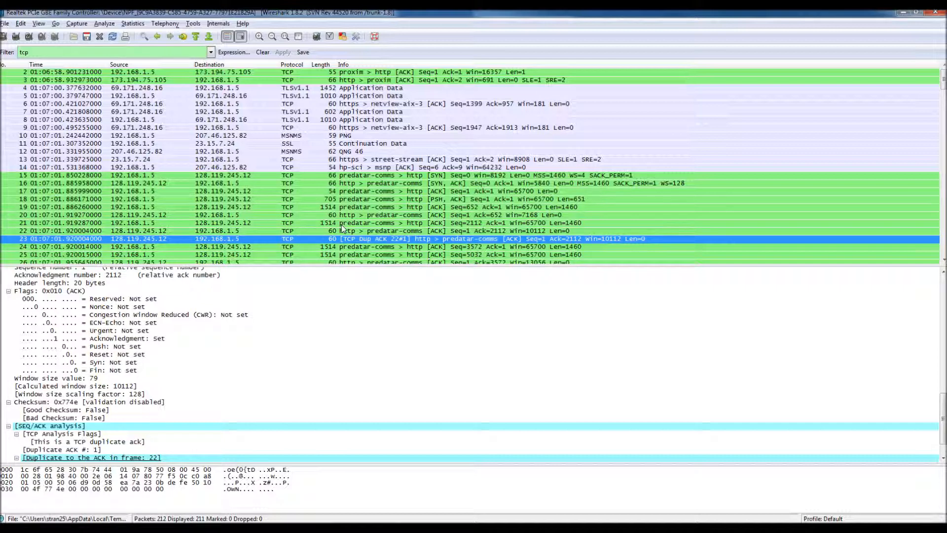
# Compare the sequence and acknowledgment details of packets 26, 24 and 25.
pyautogui.scroll(-1, 344, 228)
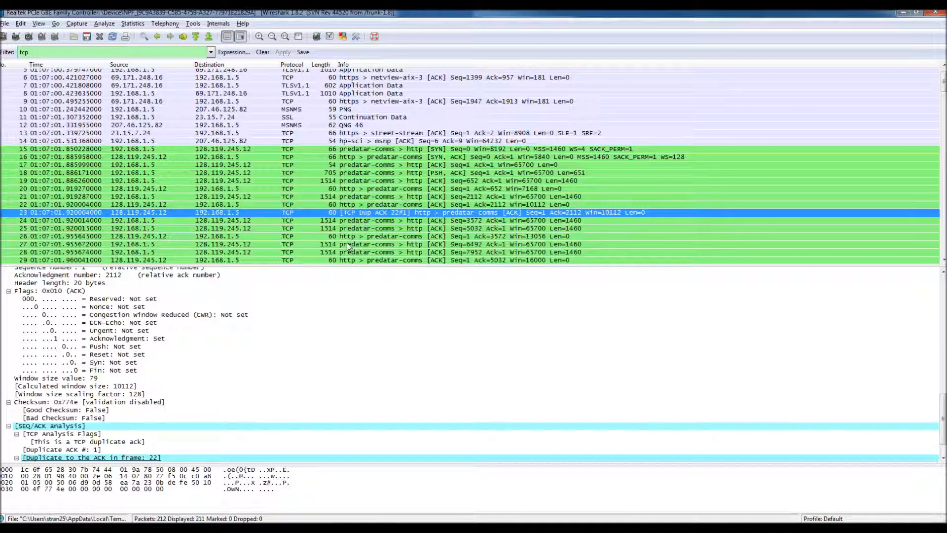
pyautogui.click(352, 236)
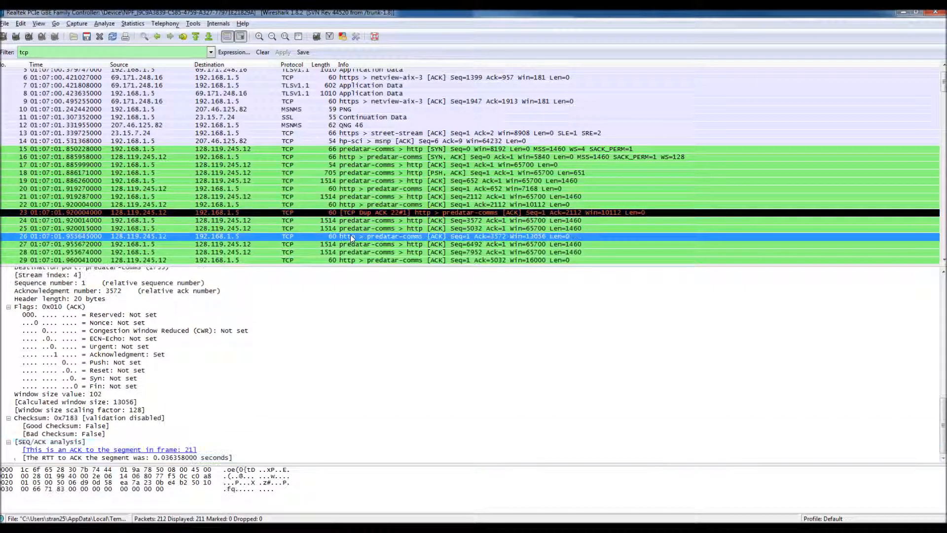
pyautogui.click(353, 220)
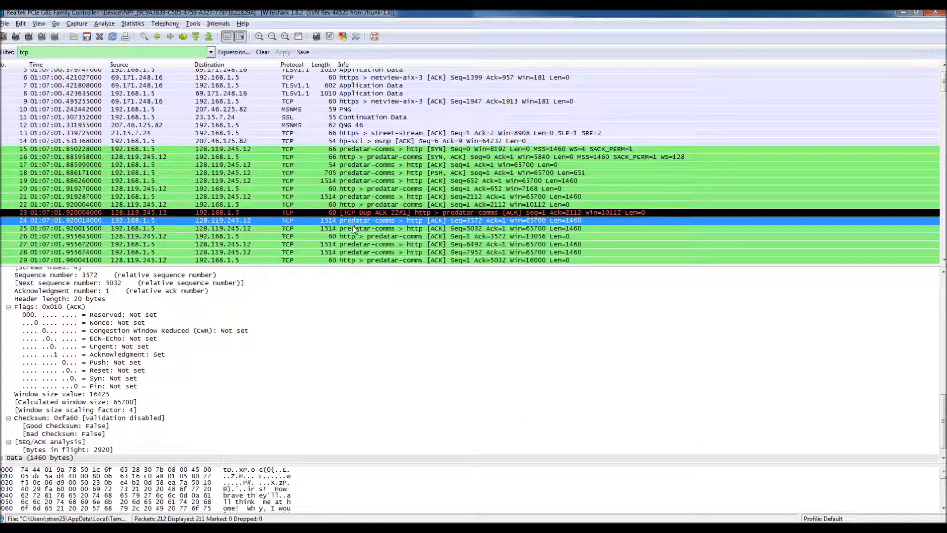
pyautogui.click(353, 230)
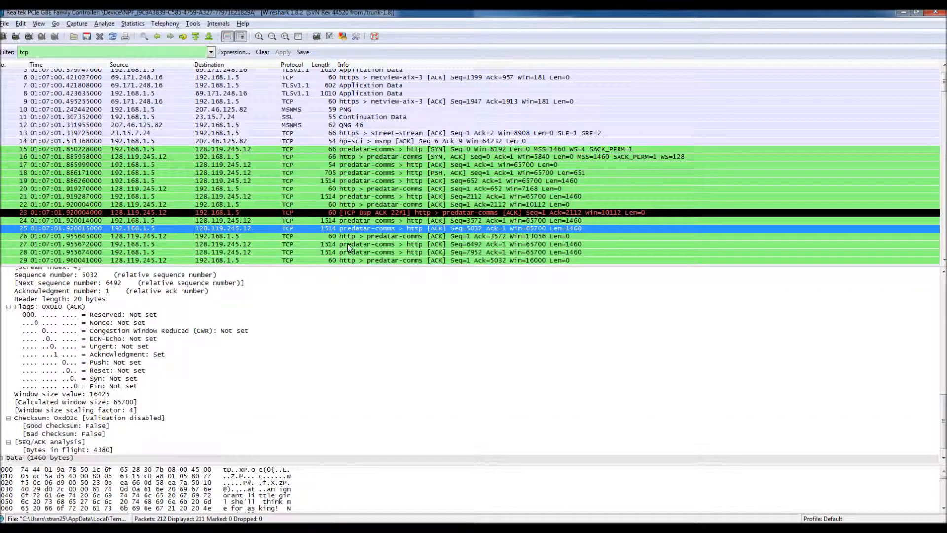
# Review the sequence numbers of the subsequent TCP packets, check packet 46's details, and return to the start of the list.
pyautogui.scroll(-8, 347, 243)
pyautogui.scroll(8, 348, 246)
pyautogui.scroll(-8, 440, 261)
pyautogui.scroll(-3, 441, 246)
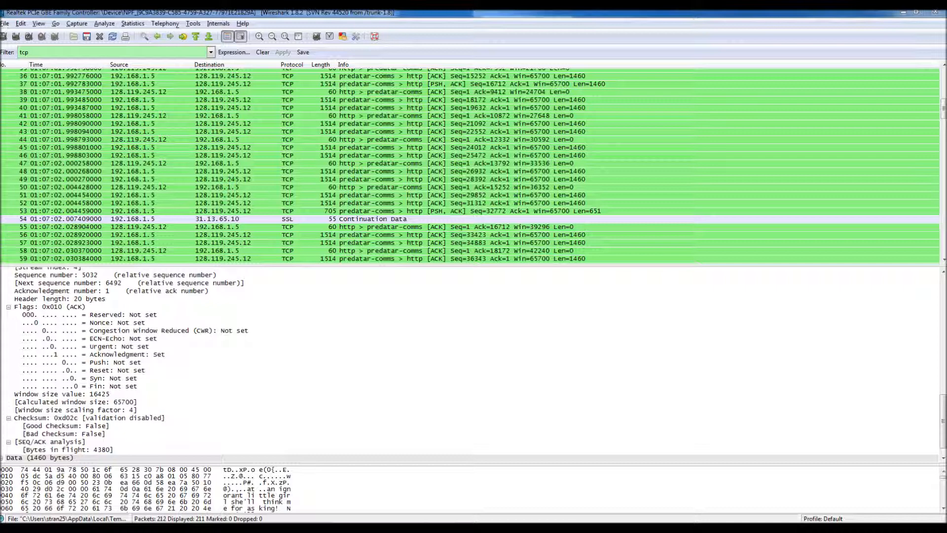
pyautogui.click(191, 154)
pyautogui.scroll(11, 191, 155)
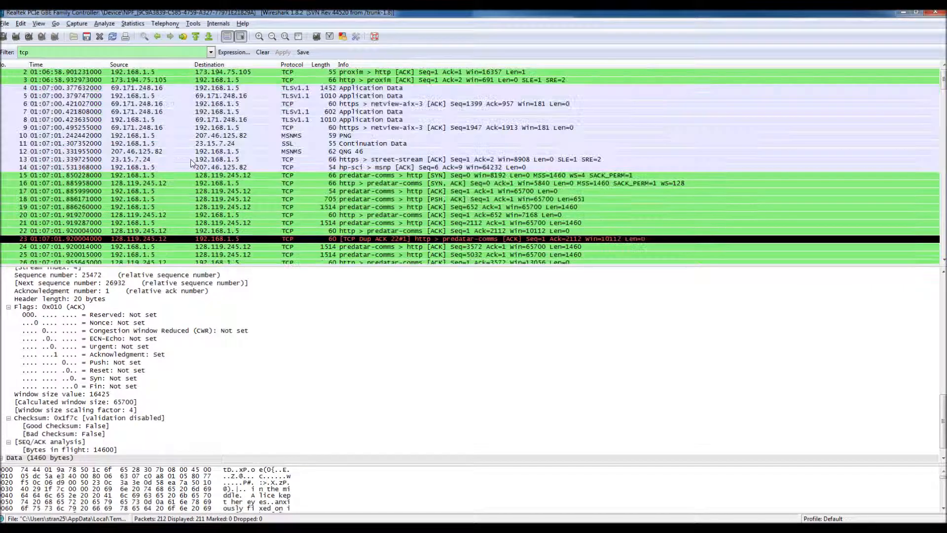
# Plot the Time-Sequence Graph (Stevens) for packet 15's TCP stream and move the graph window beside its control window.
pyautogui.click(276, 177)
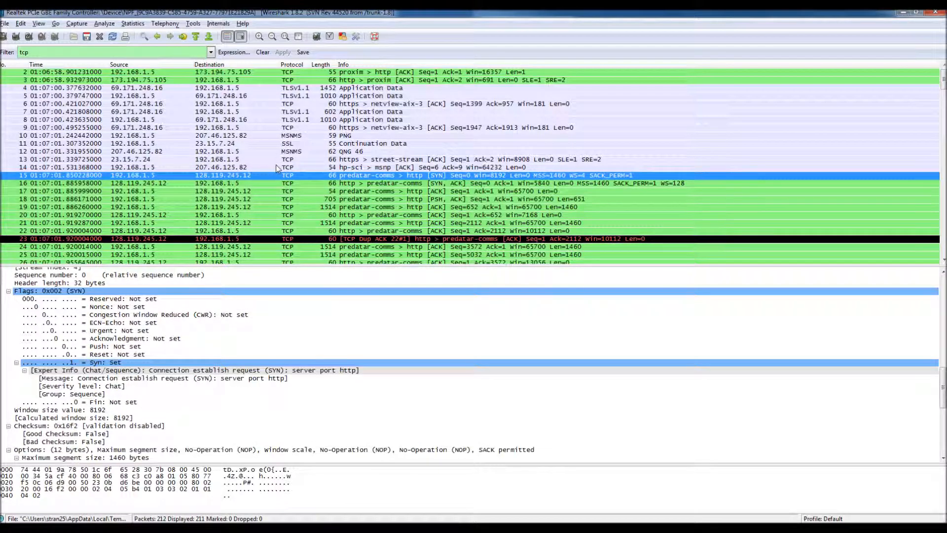
pyautogui.click(133, 23)
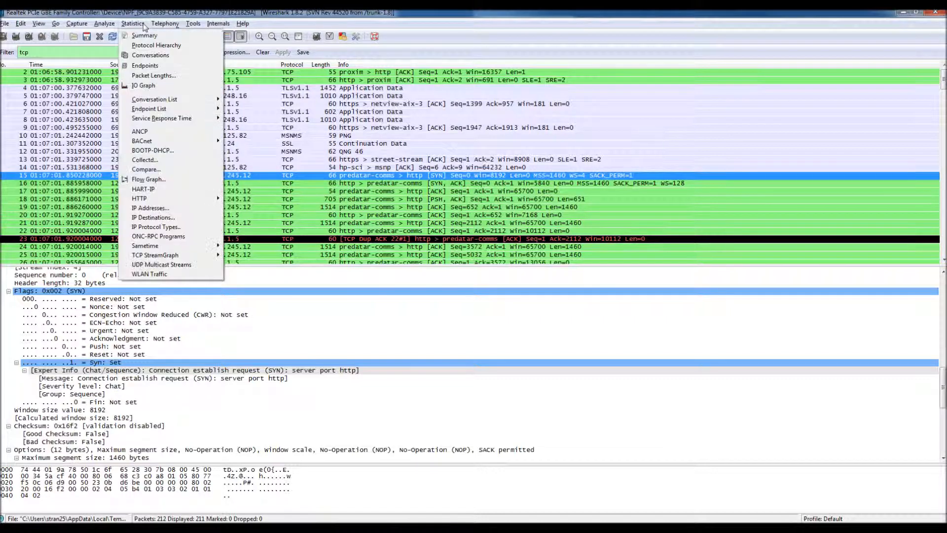
pyautogui.moveTo(208, 261)
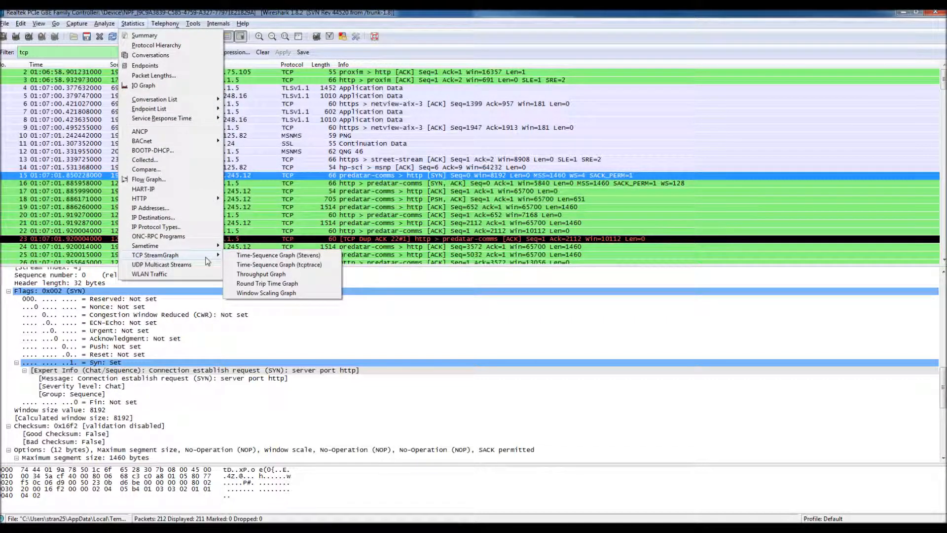
pyautogui.click(249, 257)
pyautogui.moveTo(331, 141); pyautogui.dragTo(499, 104)
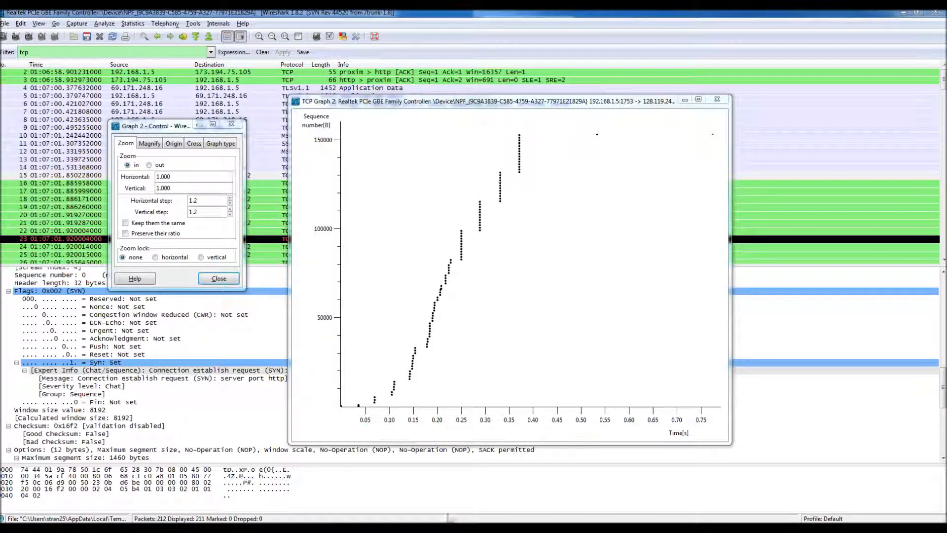
pyautogui.moveTo(353, 481)
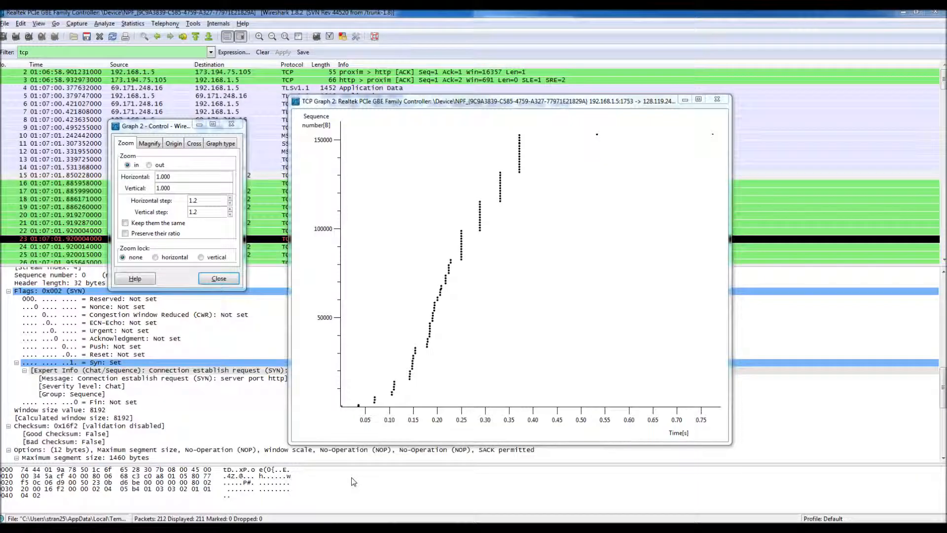